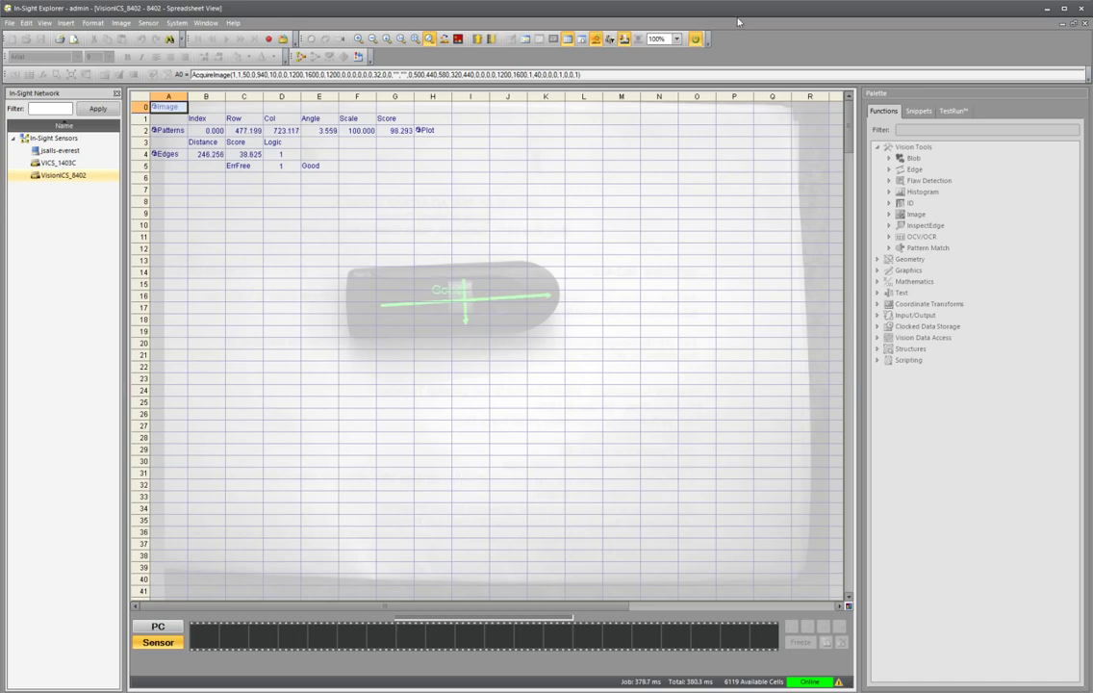
Take the VisionICS_8402 sensor offline so its inspection spreadsheet can be edited.
click(623, 38)
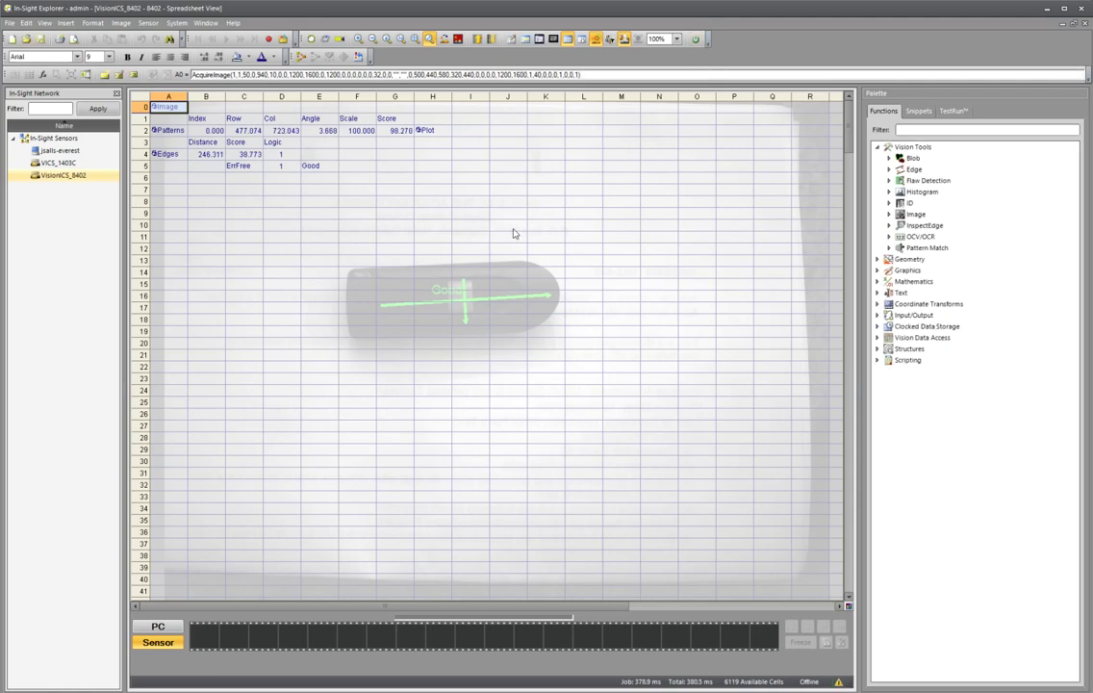
click(144, 23)
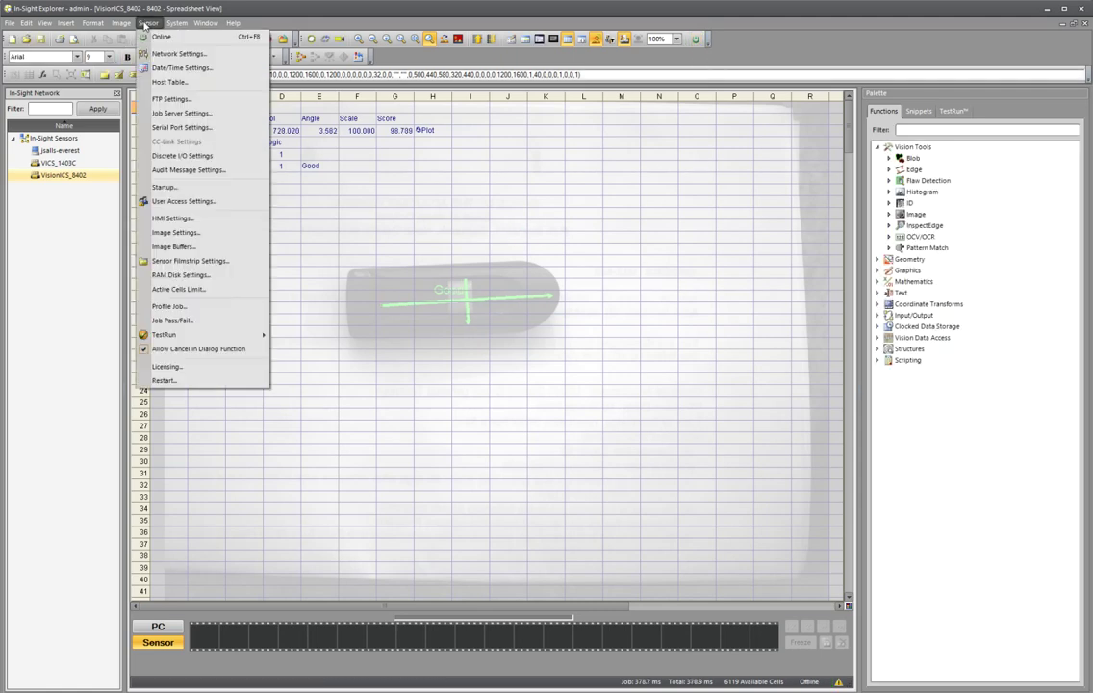
Set the sensor filmstrip to queue 10 Pass and Fail Results, picking ErrFree cell D5 as watch cell.
click(184, 267)
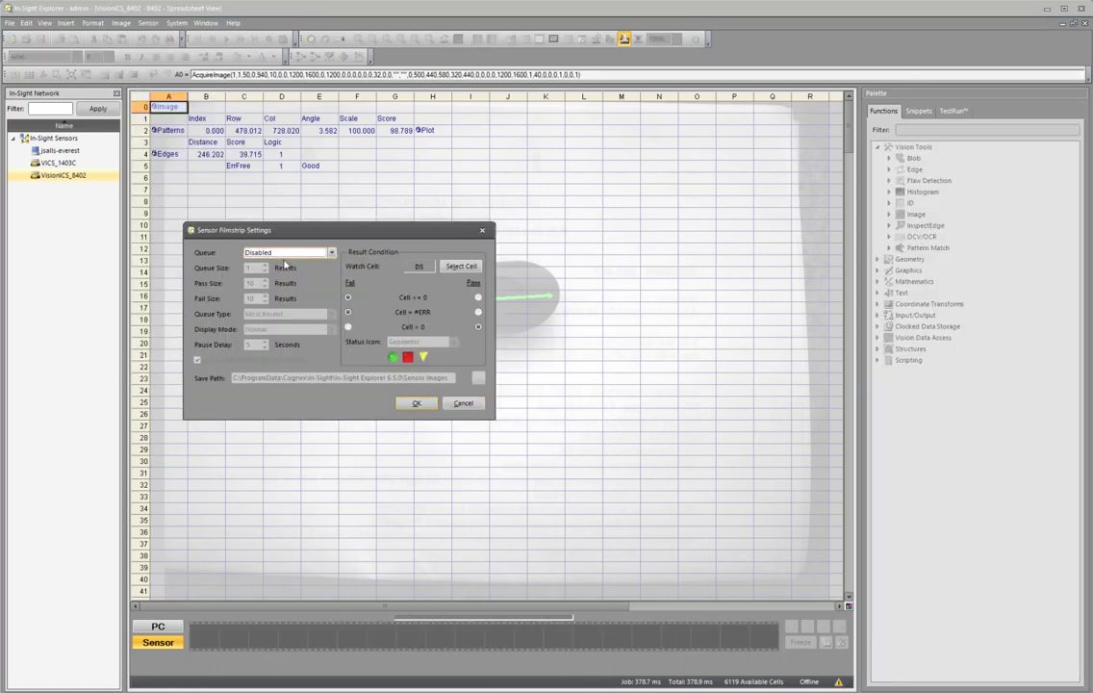
click(331, 253)
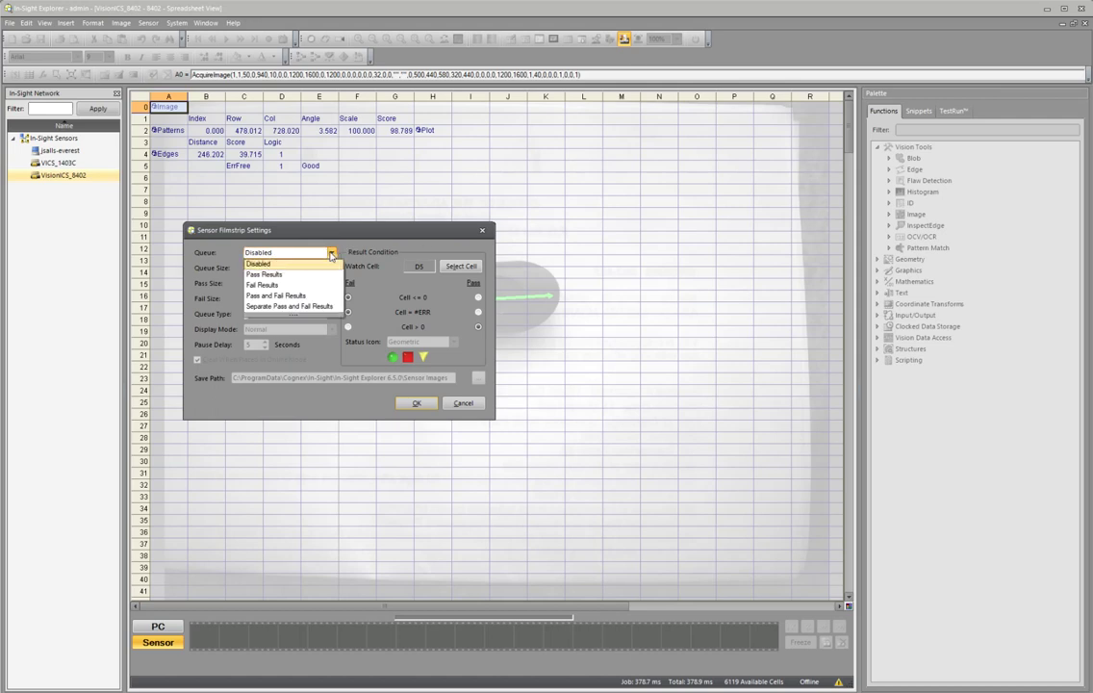
click(295, 296)
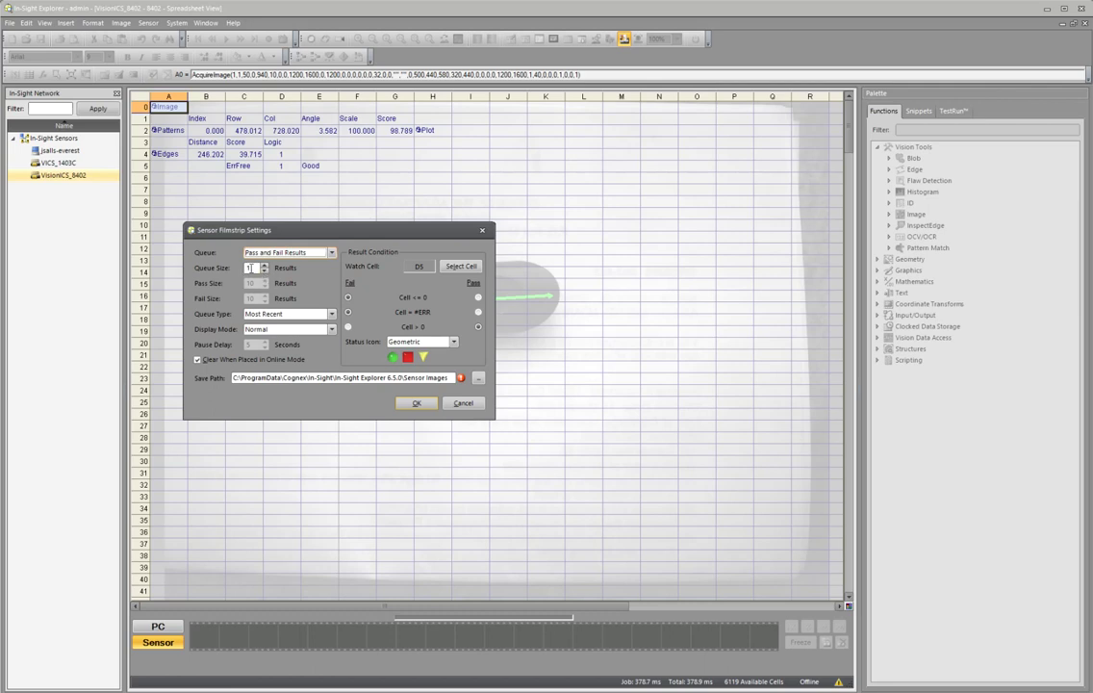
double_click(252, 267)
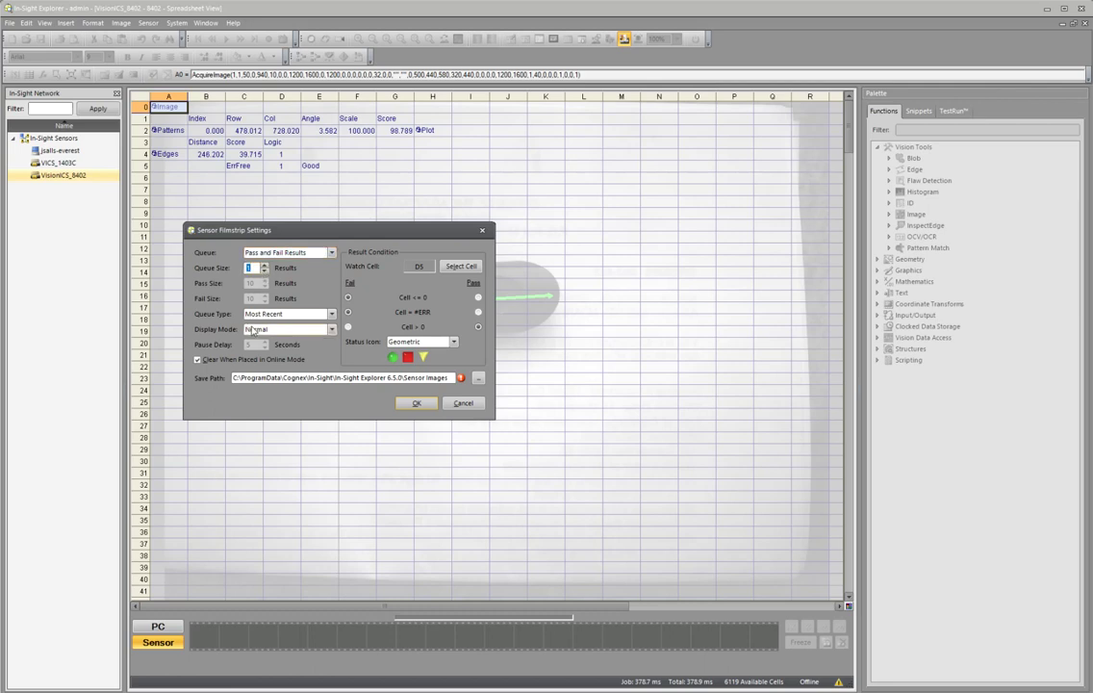
text(10)
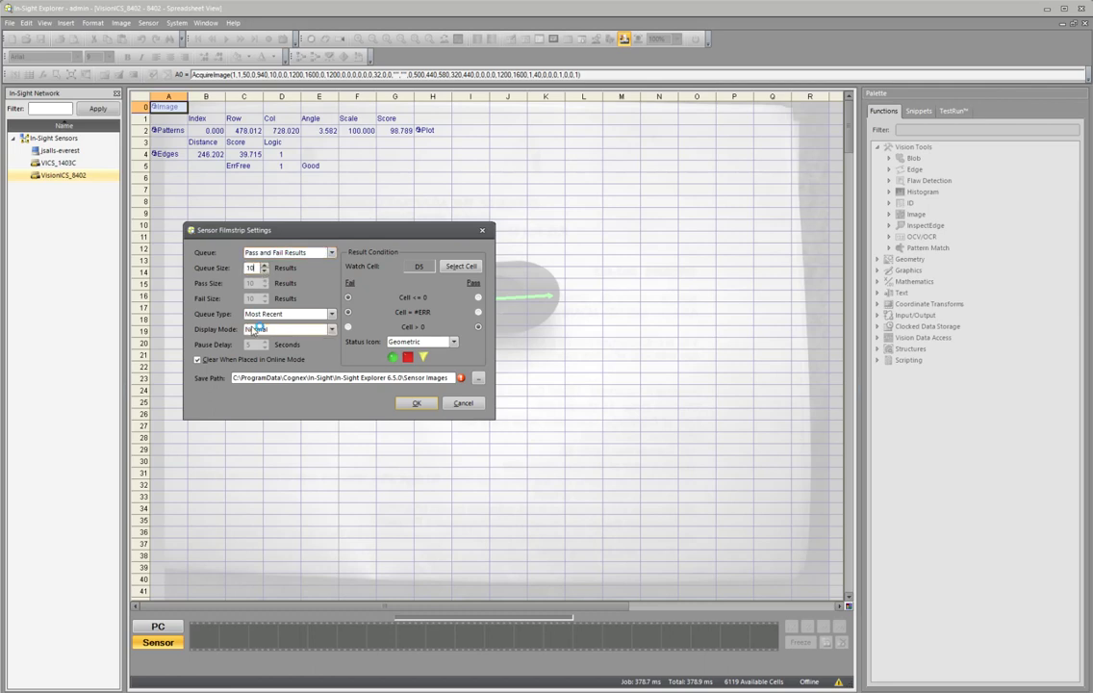
click(469, 269)
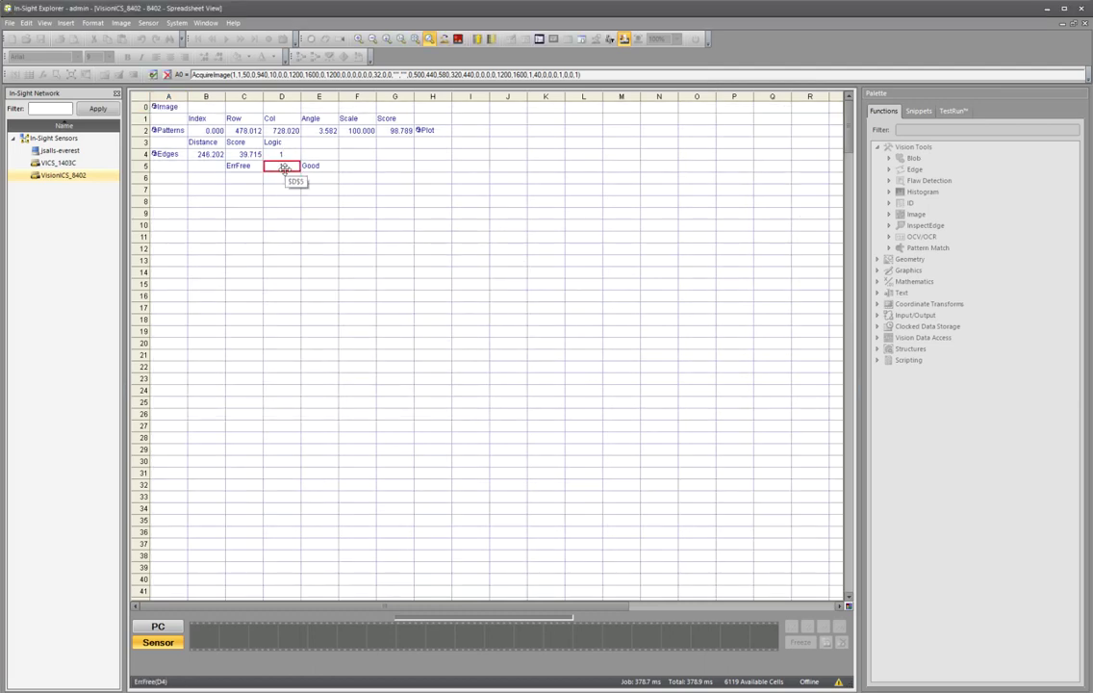
key(Return)
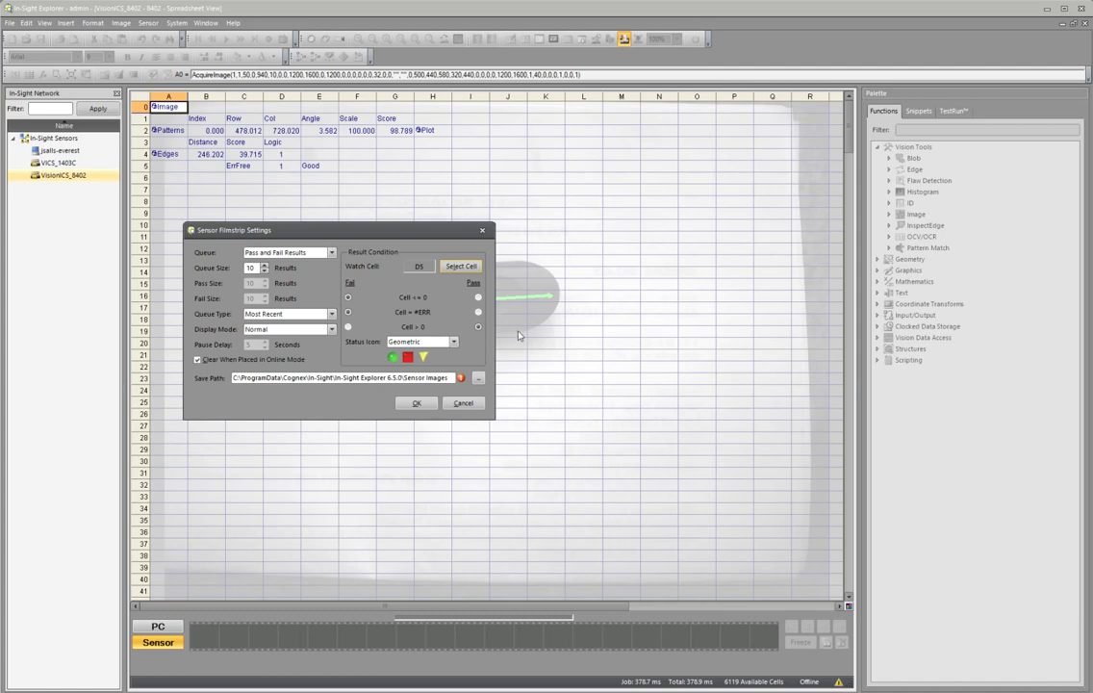
click(461, 266)
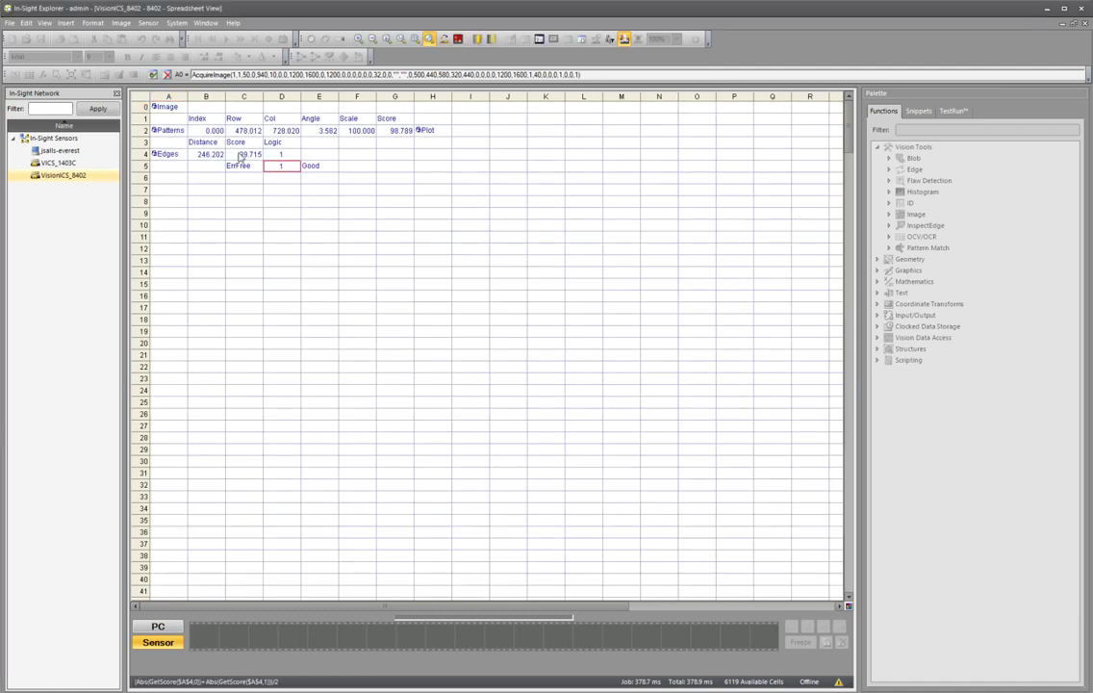
click(242, 156)
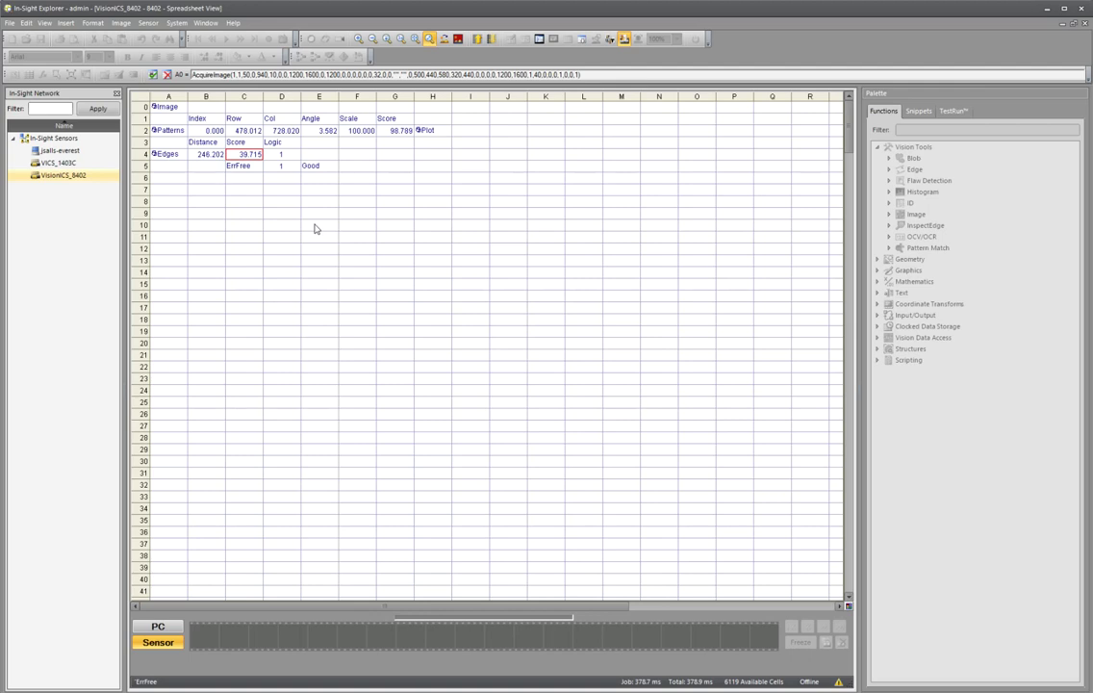
key(Return)
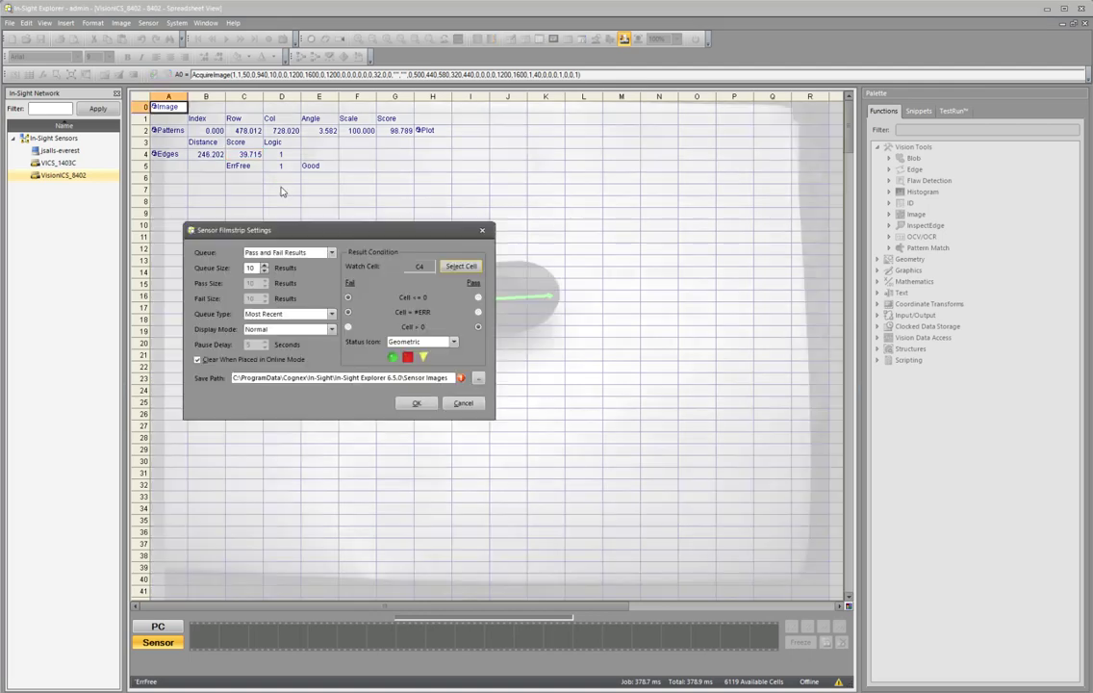
click(461, 265)
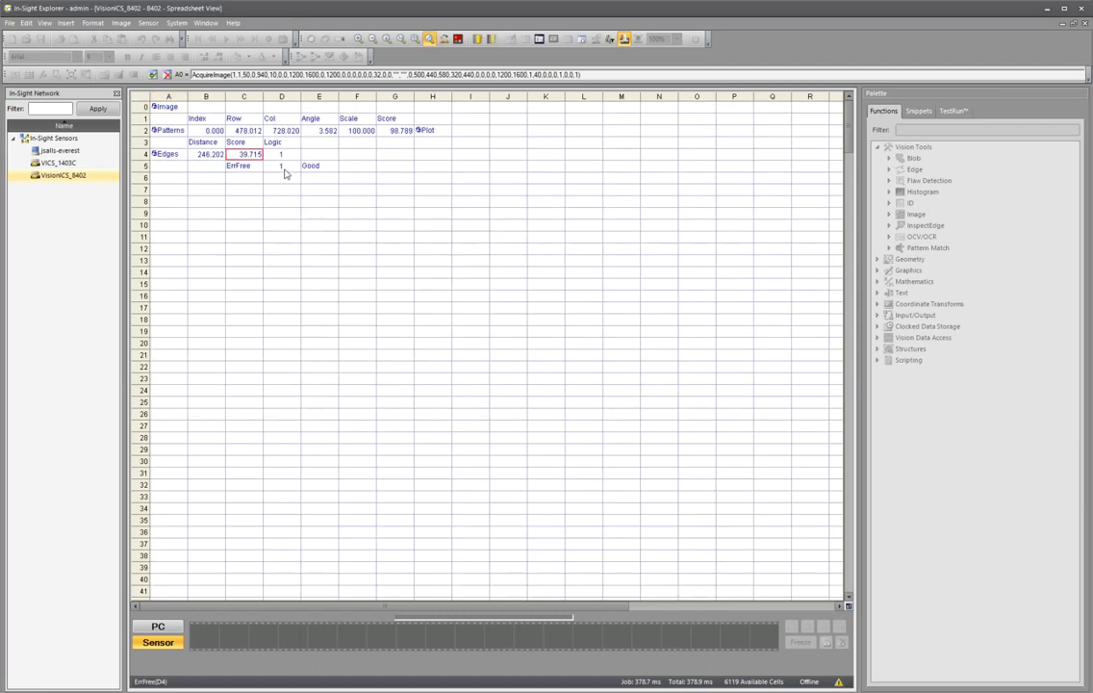
key(Return)
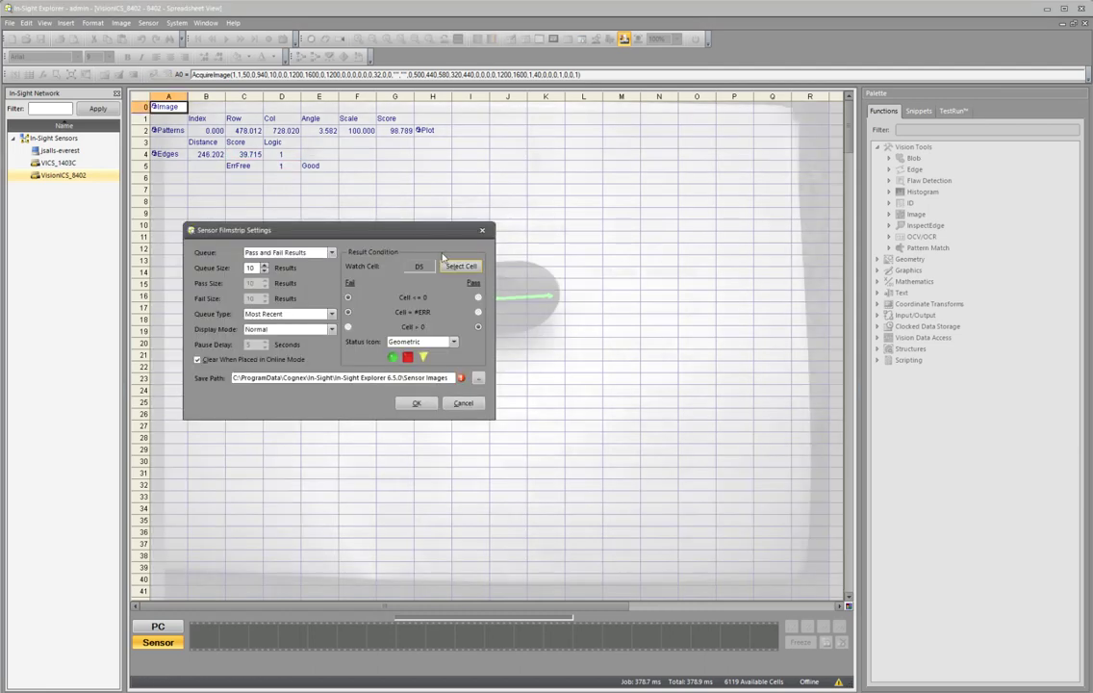
click(417, 403)
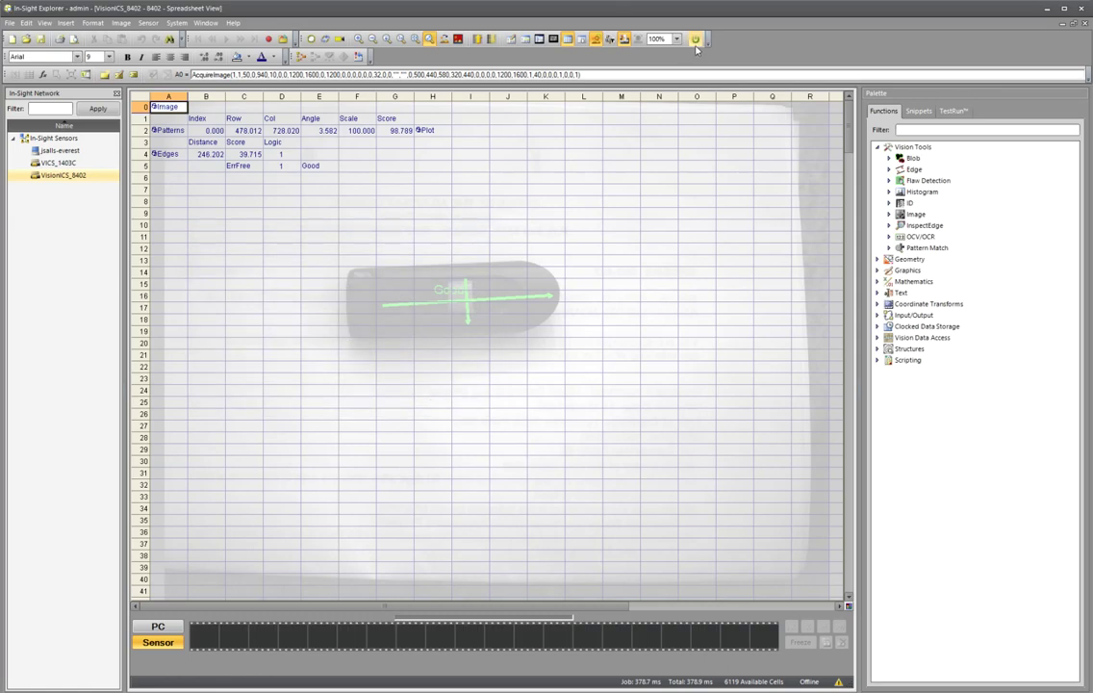
Bring the sensor back online, review a failed filmstrip frame, resume live results, and close the spreadsheet.
click(616, 38)
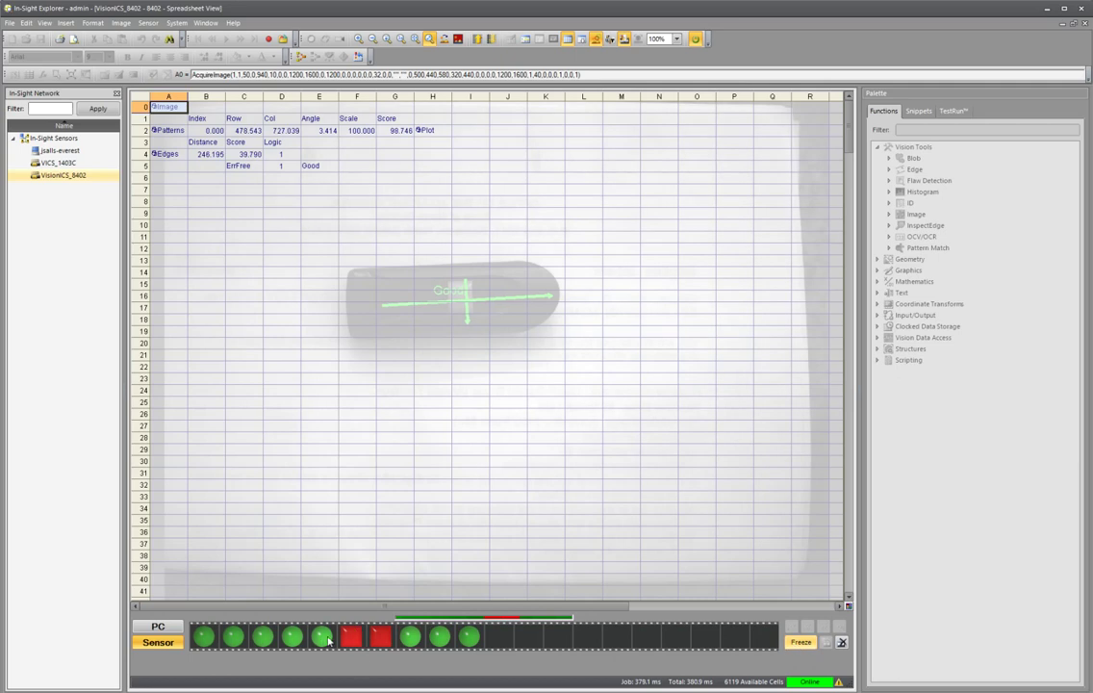
click(328, 641)
click(351, 637)
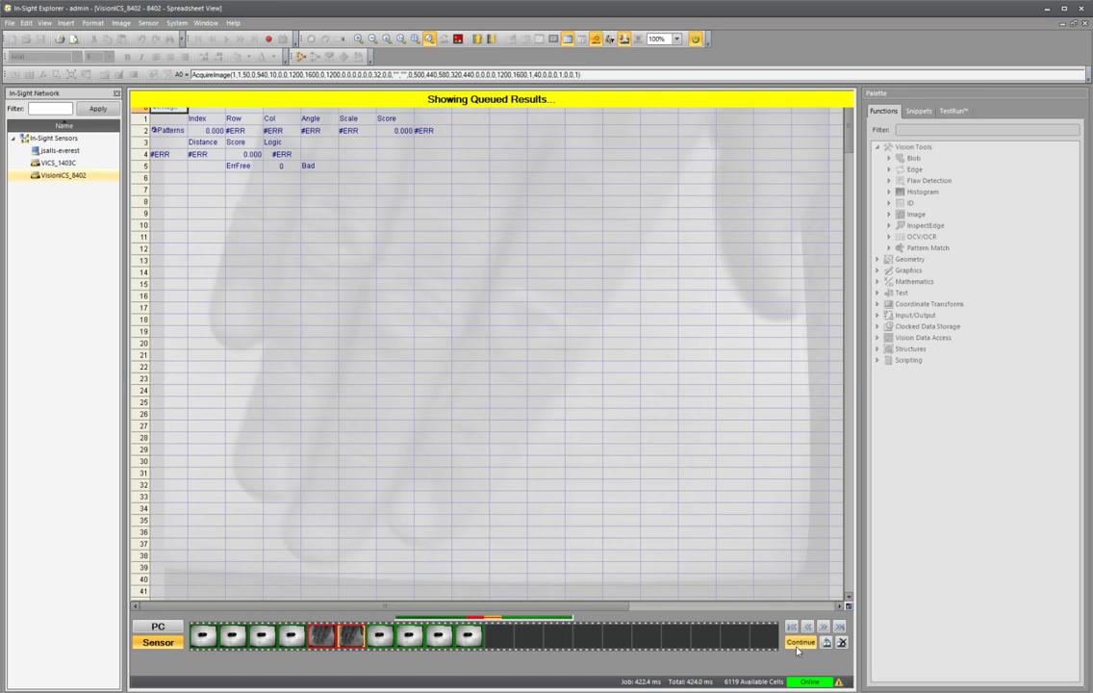
click(800, 641)
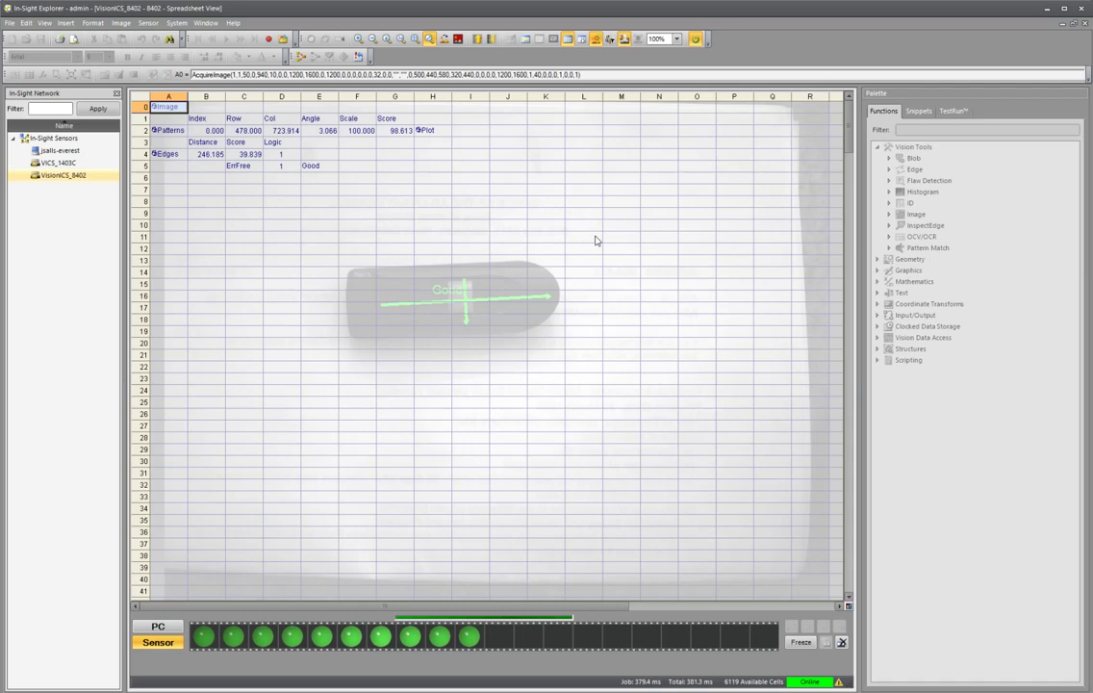
click(1084, 23)
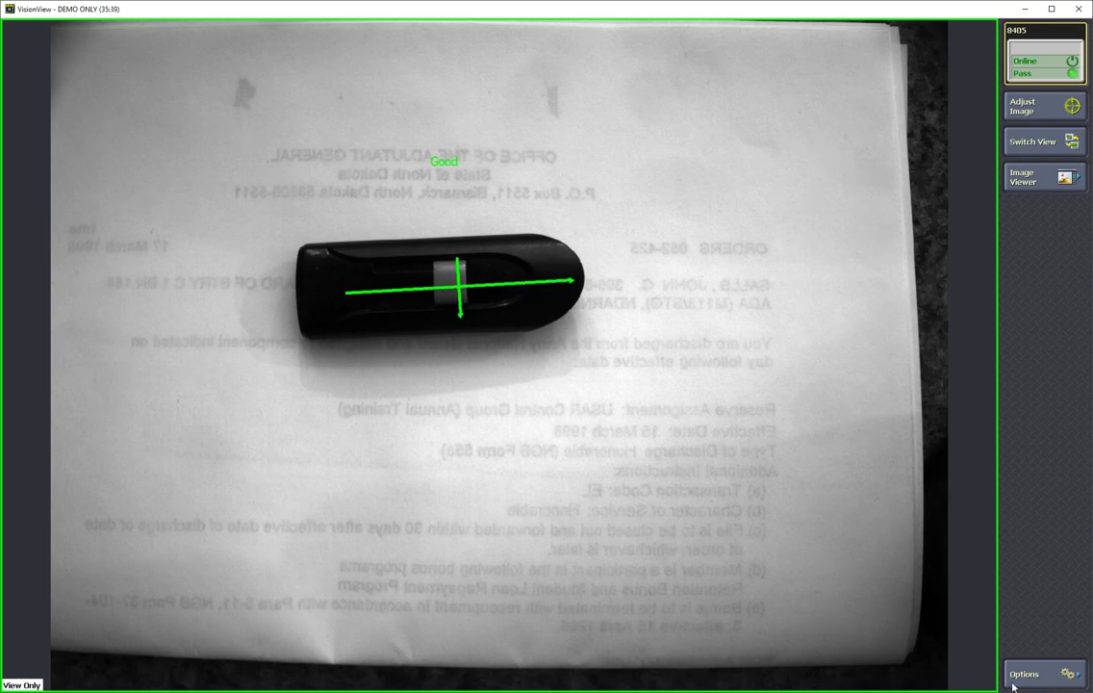
Return to the VisionView Setup screen for sensor 8405 after briefly running its display.
click(1050, 674)
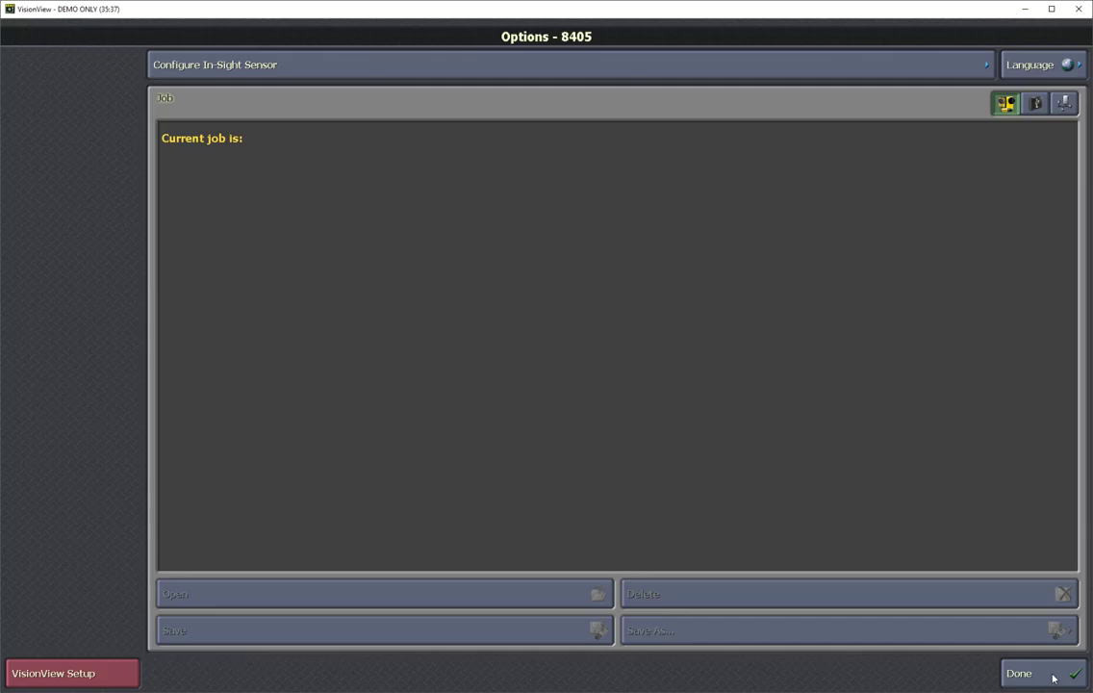
click(96, 679)
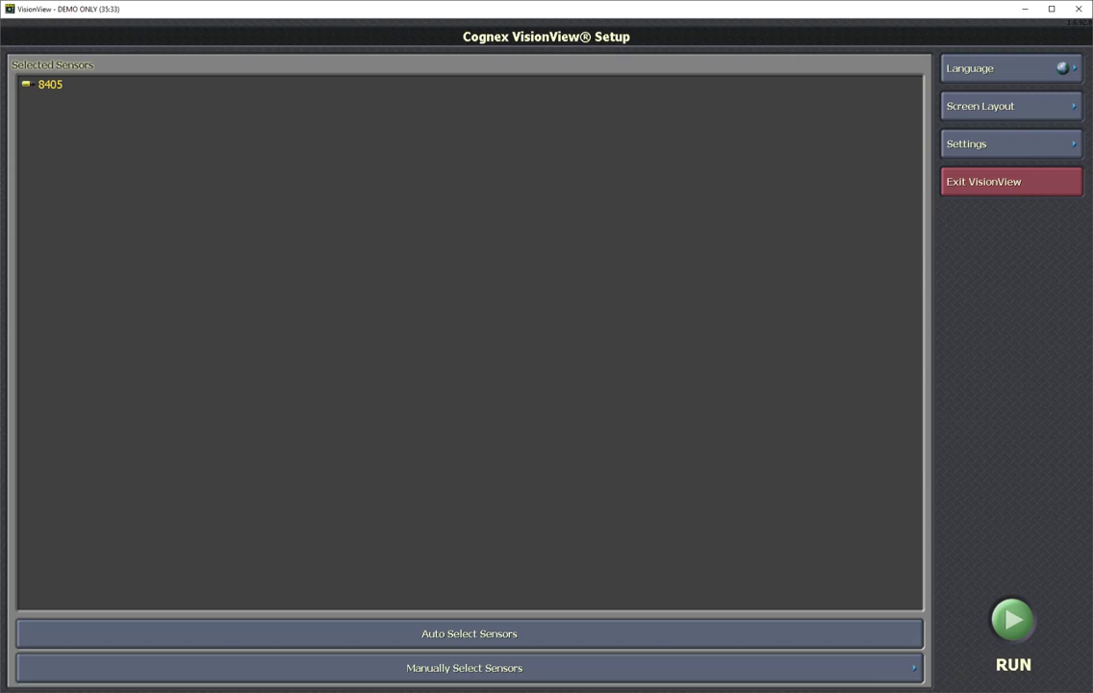
click(1013, 621)
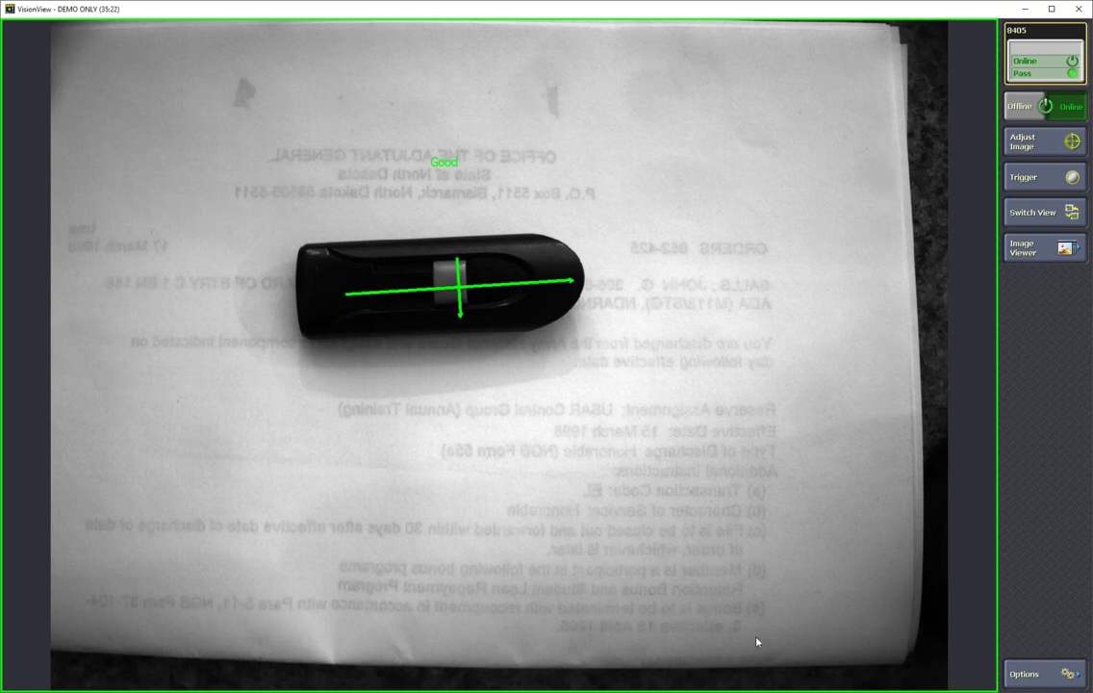
click(1058, 677)
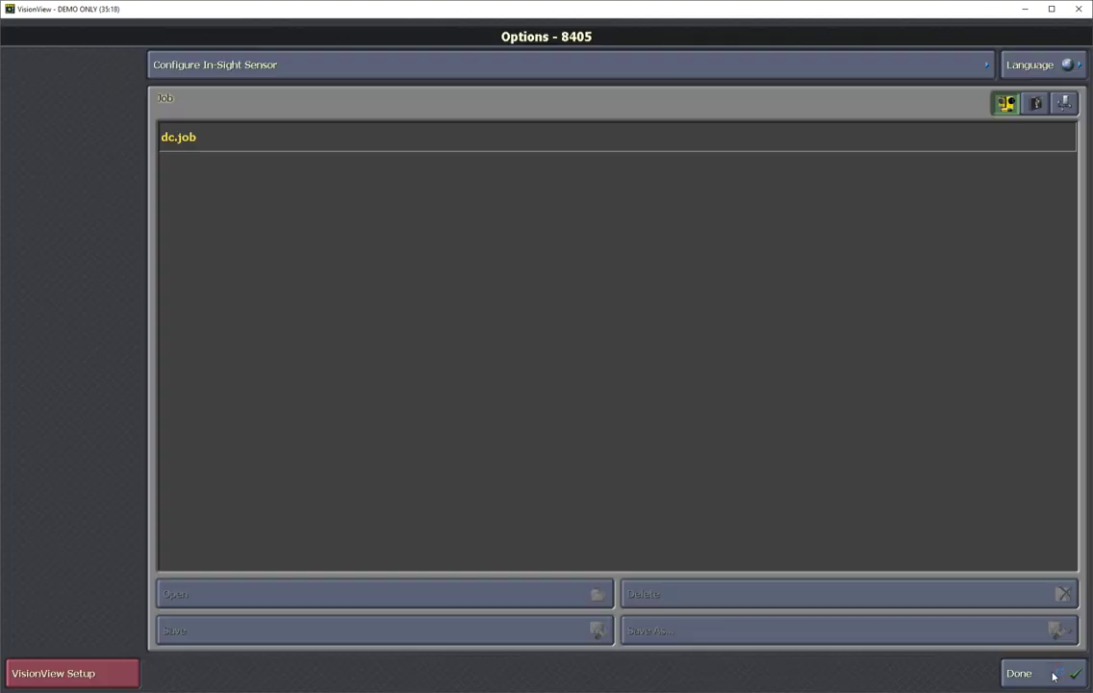
click(75, 676)
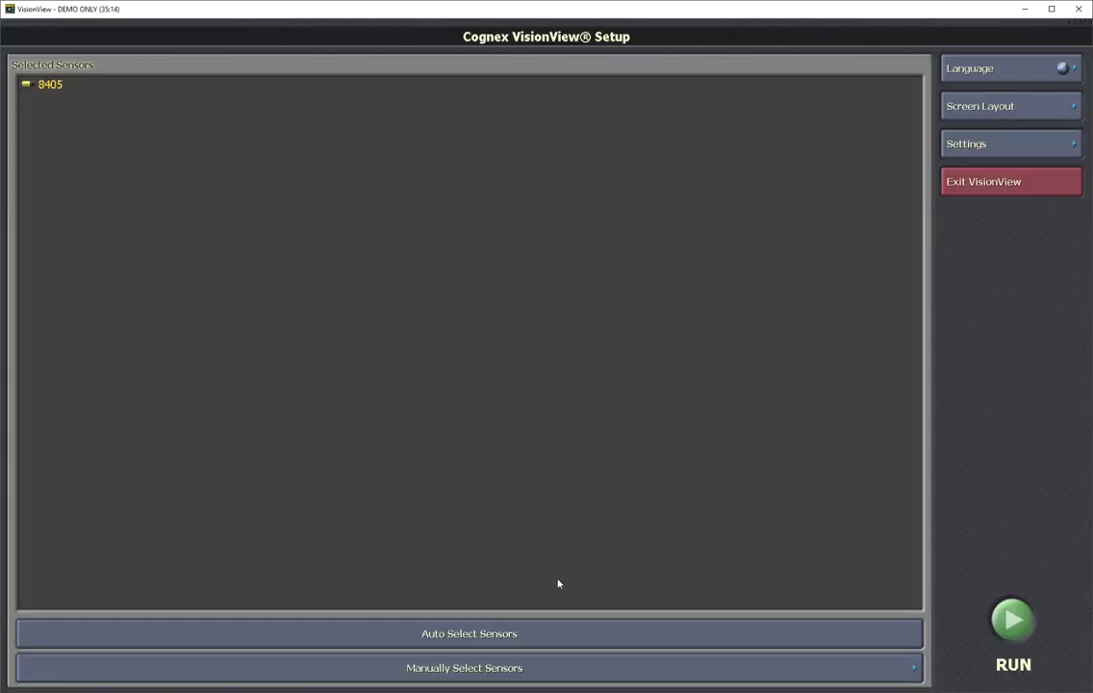
In Screen Layout, keep Job Control and Adjust Image on, enable Filmstrip, and open its options.
click(1006, 108)
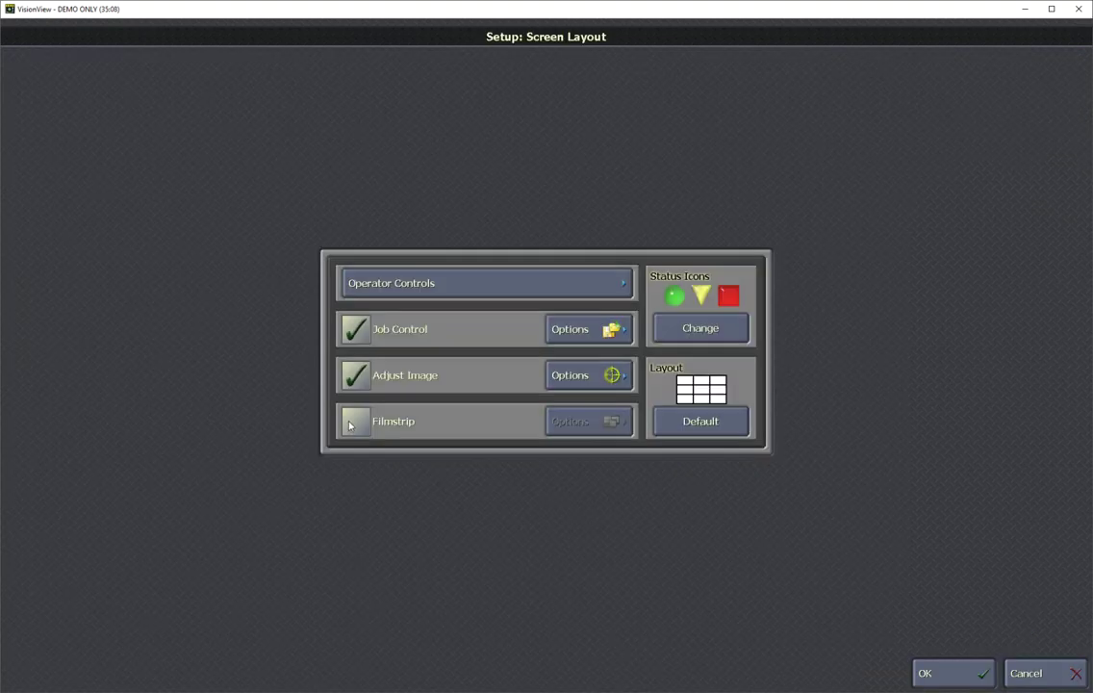
click(355, 331)
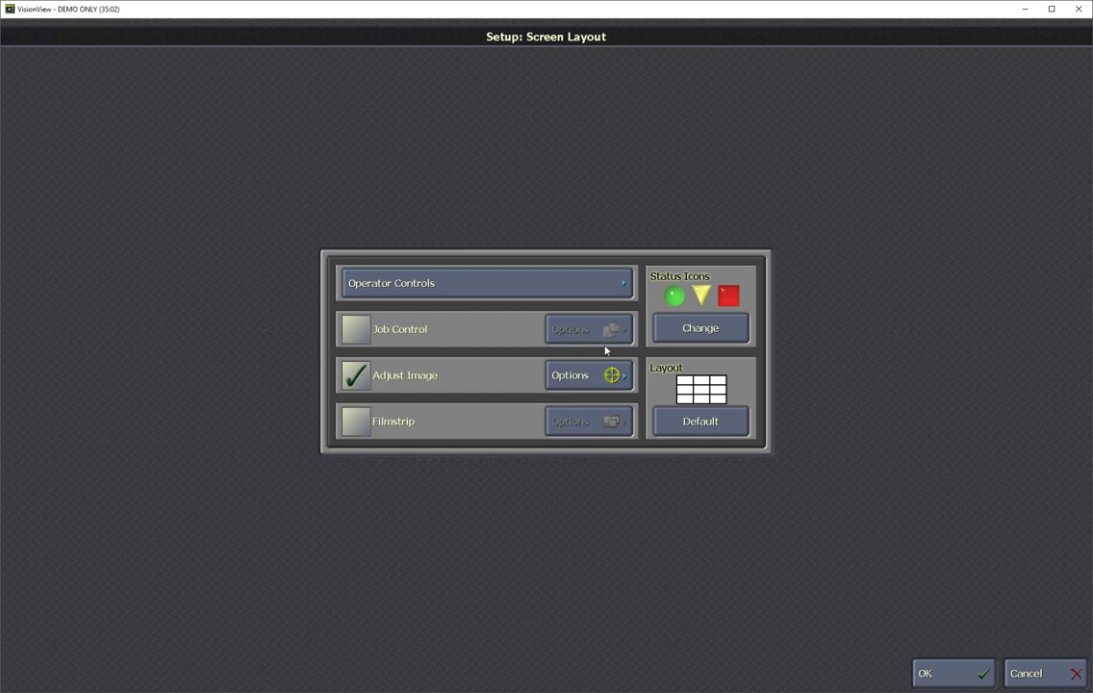
click(357, 325)
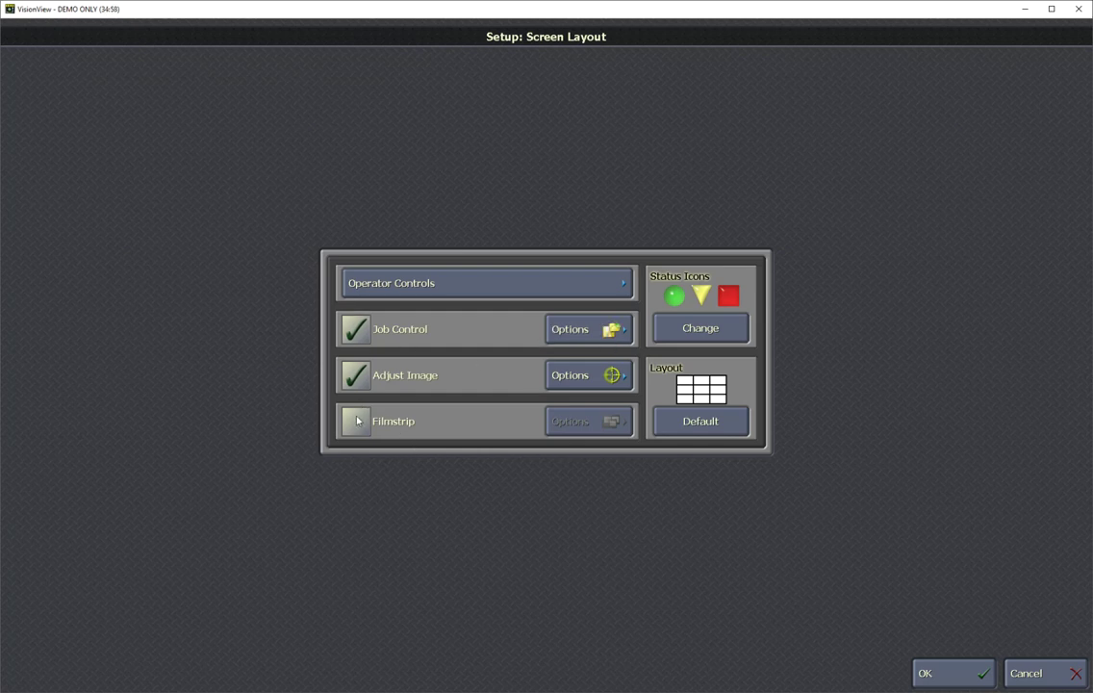
click(354, 378)
click(354, 379)
click(355, 421)
click(591, 423)
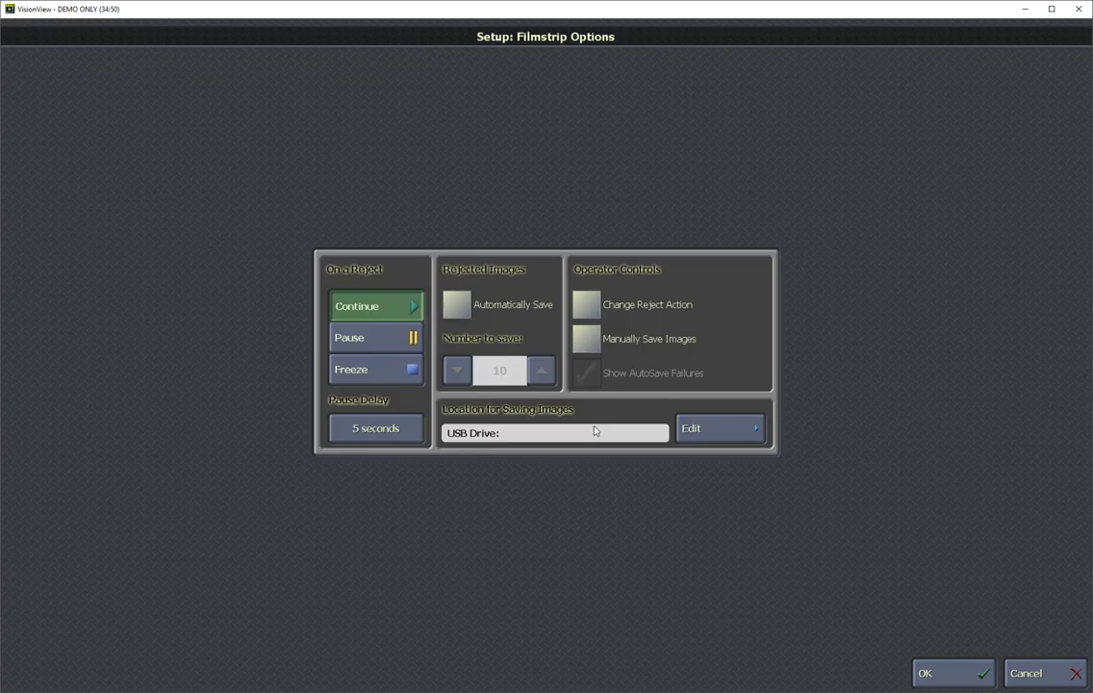
click(589, 305)
Leave Change Reject Action and Manually Save Images off and confirm the default filmstrip options.
click(586, 339)
click(586, 338)
click(585, 304)
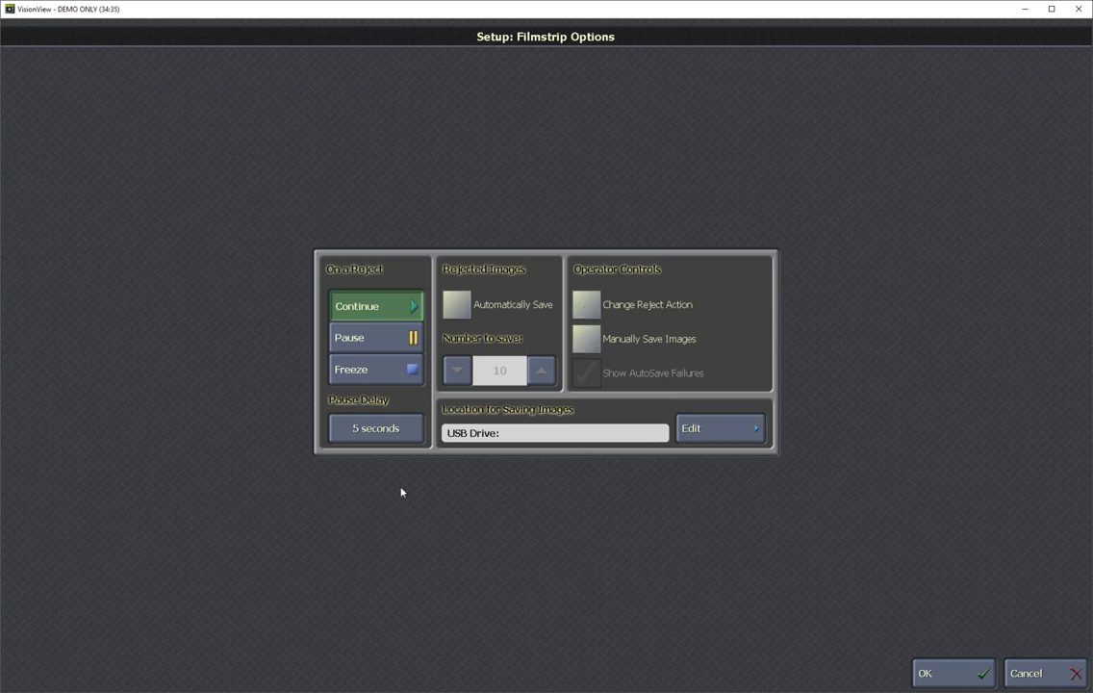
click(392, 432)
click(947, 675)
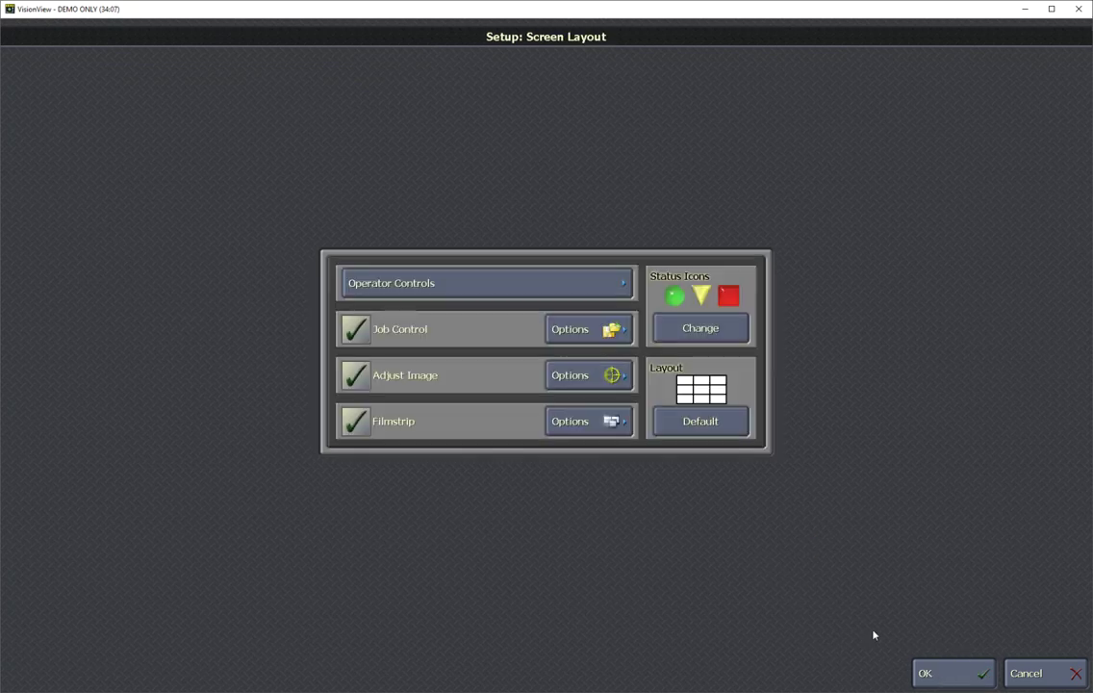
Accept the new screen layout and run the display for sensor 8405.
click(966, 674)
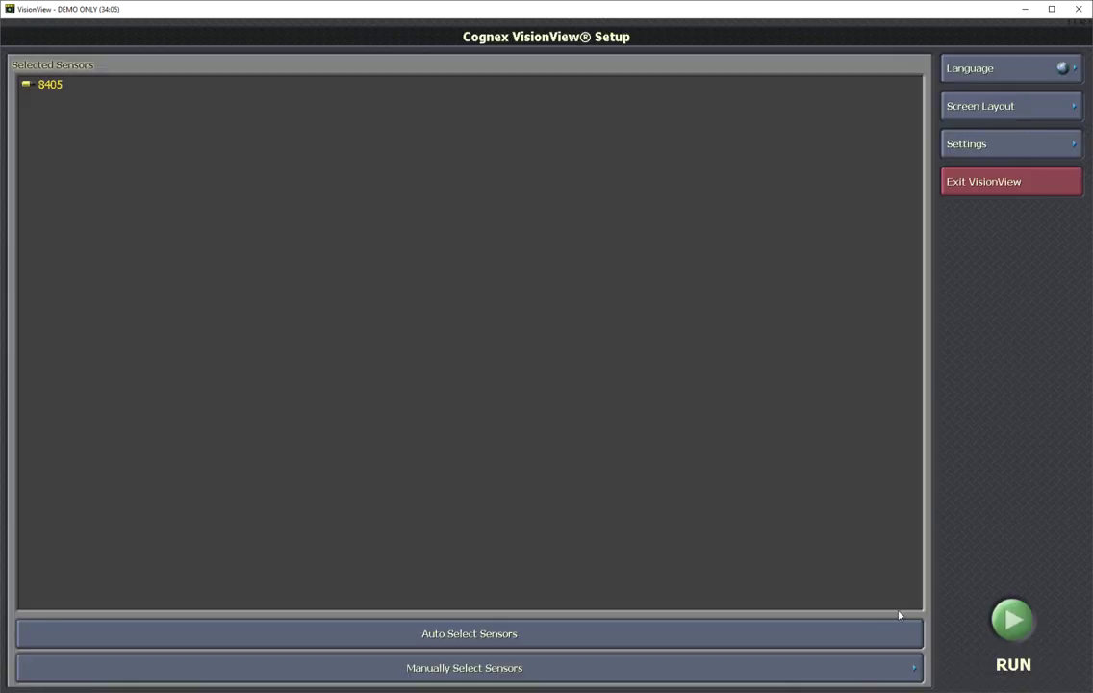
click(1014, 621)
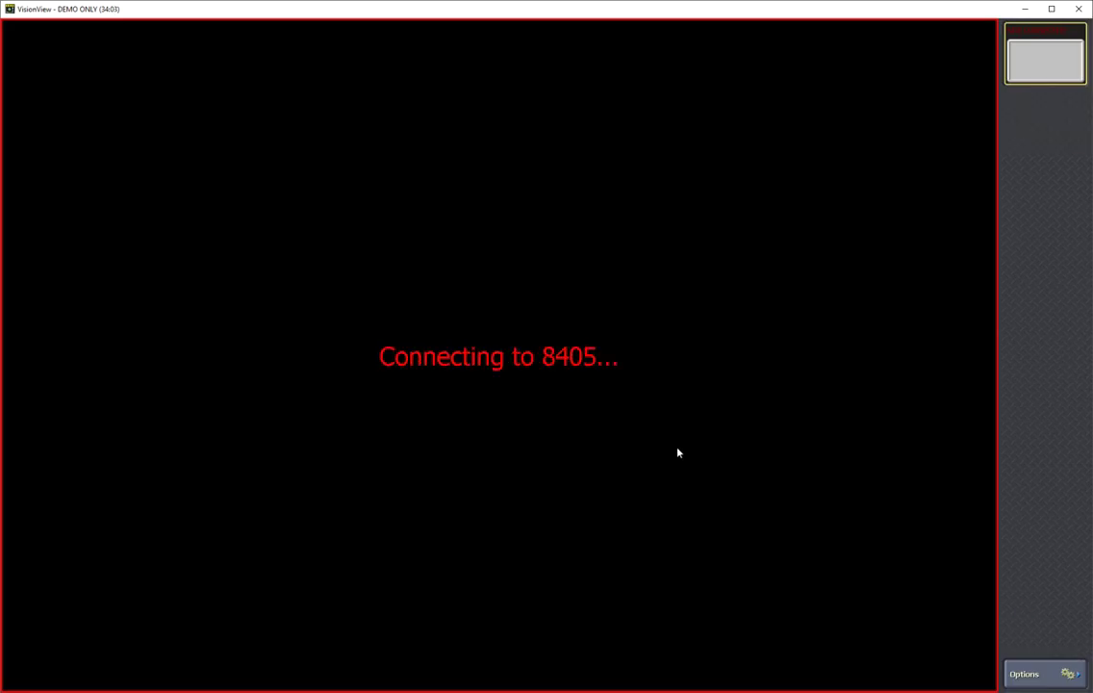